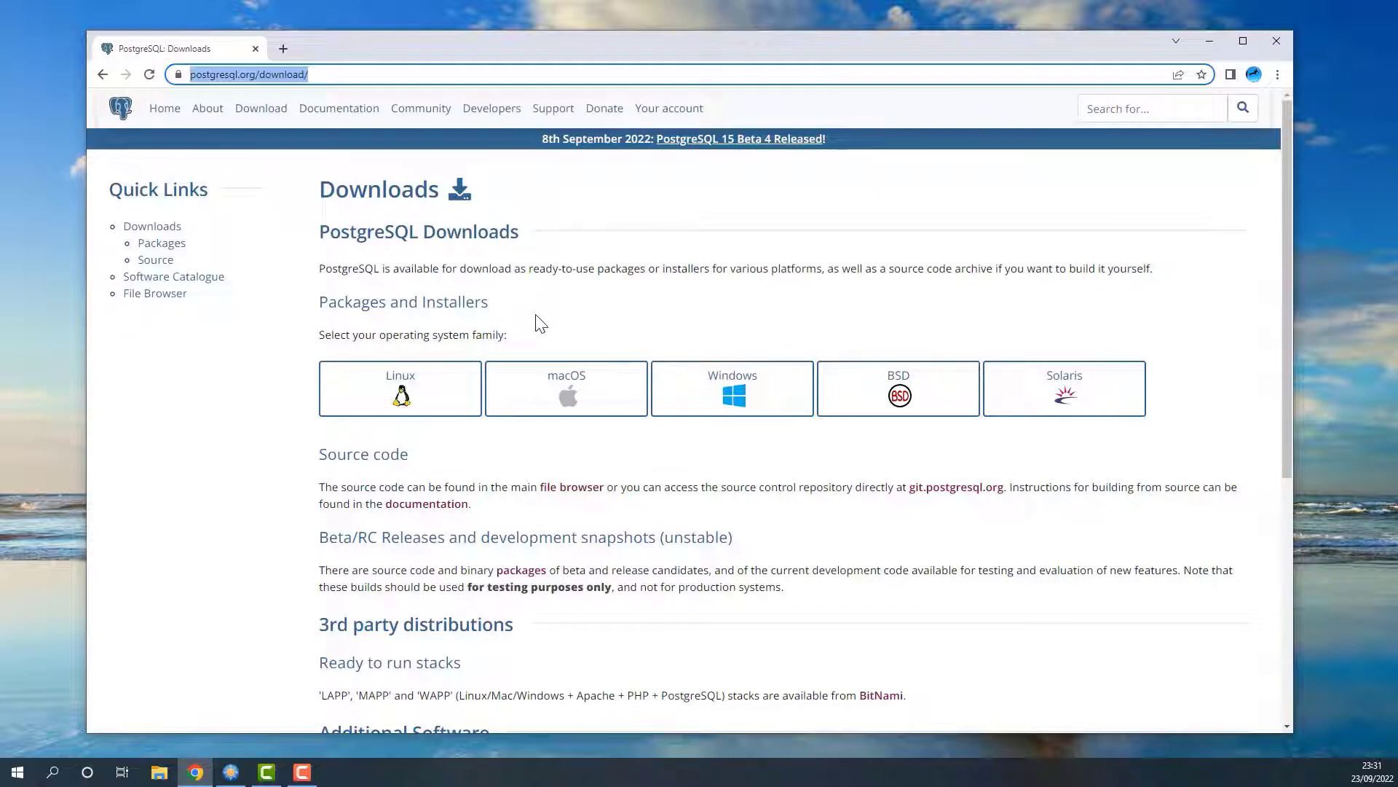
Step: Download the PostgreSQL 14.5 Windows x86-64 installer (postgresql-14.5-1-windows-x64.exe) from EDB's Windows page
left_click(699, 394)
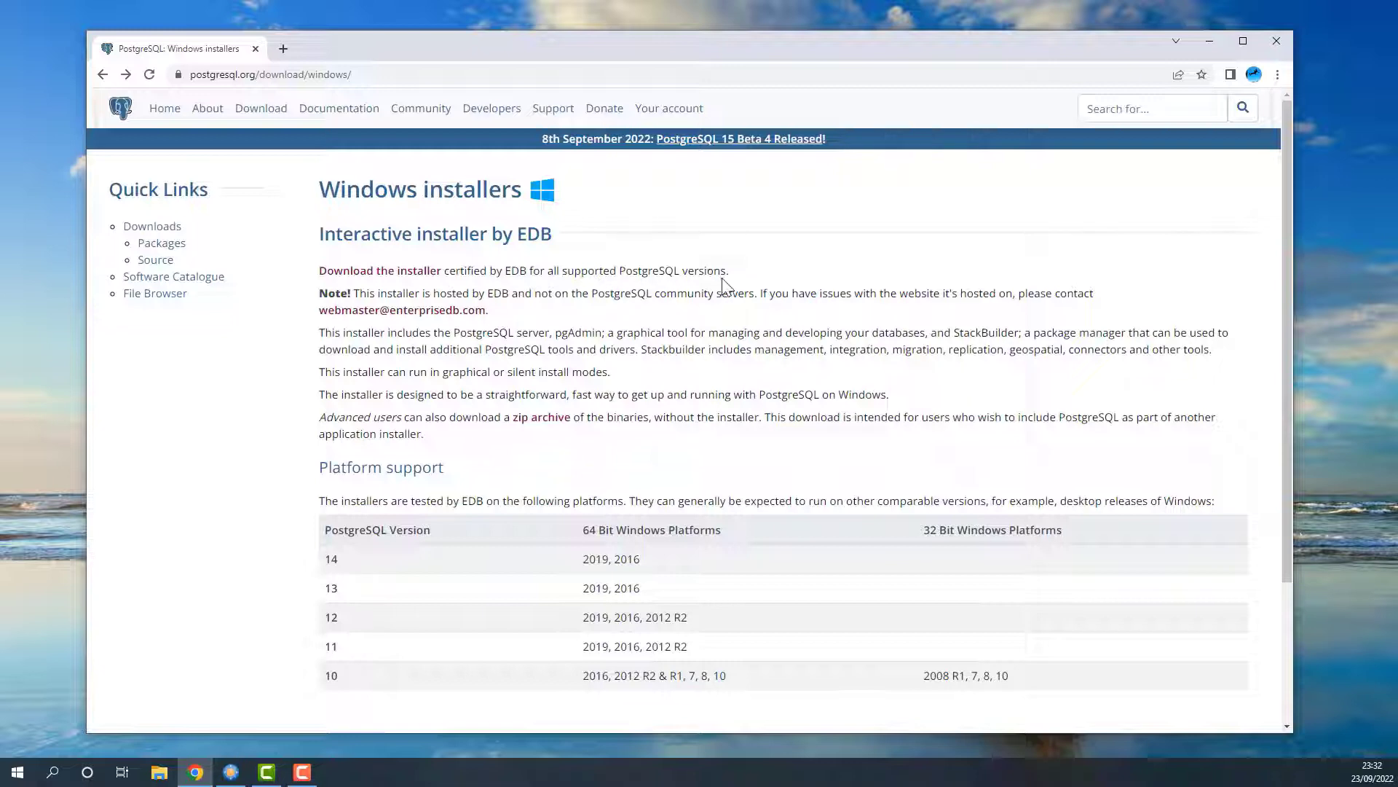
left_click(407, 271)
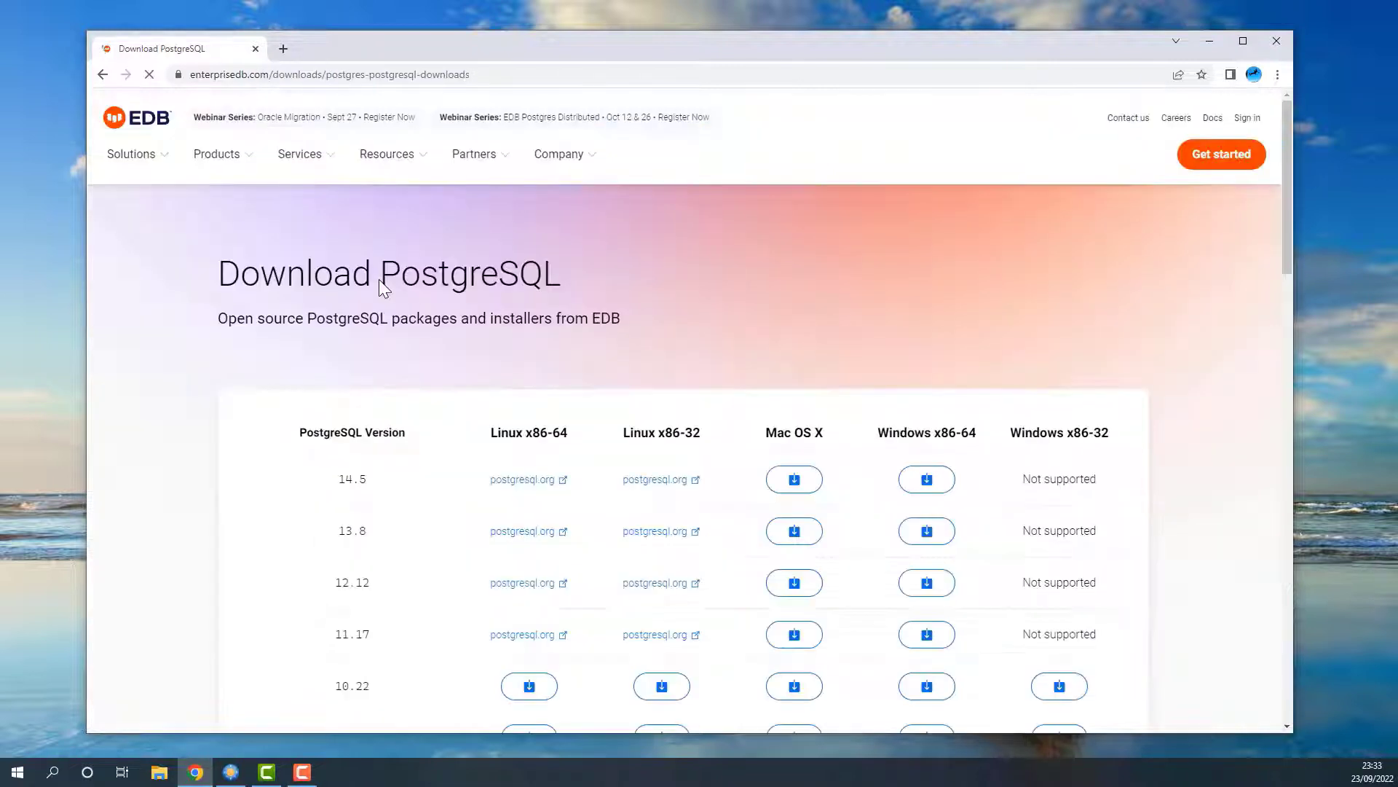
scroll(744, 255, "down", 2)
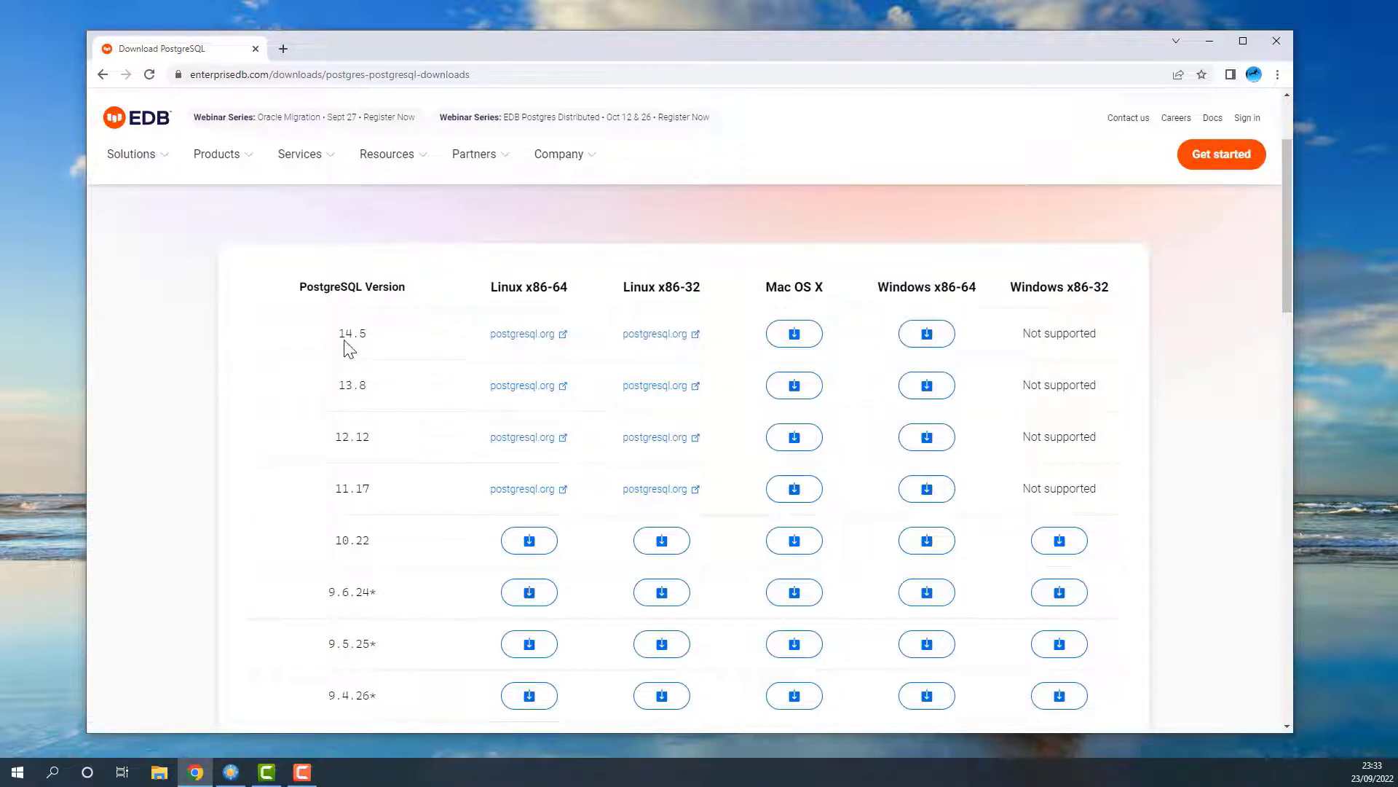
left_click_drag(343, 339, 369, 337)
left_click(927, 333)
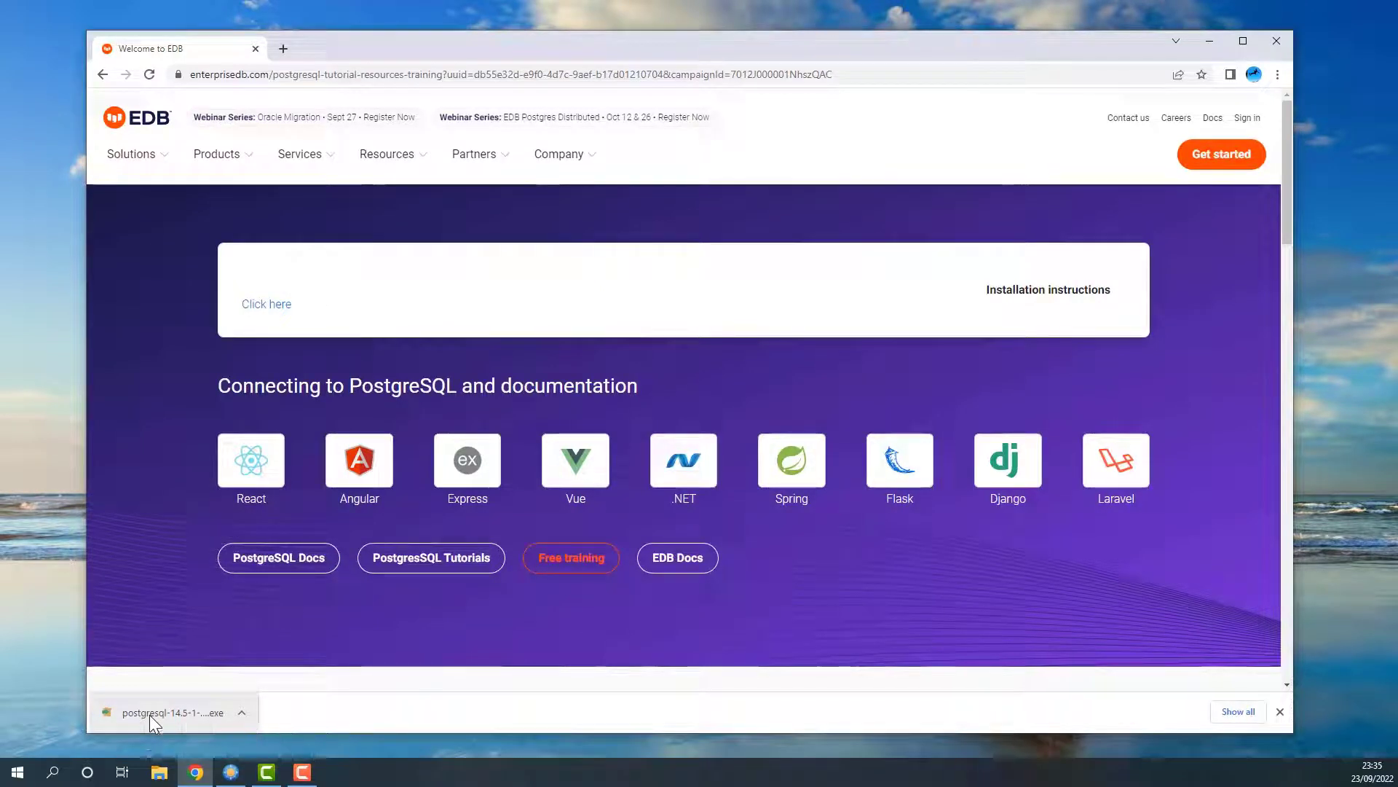
Step: Launch the downloaded installer and keep the default installation directory
left_click(150, 714)
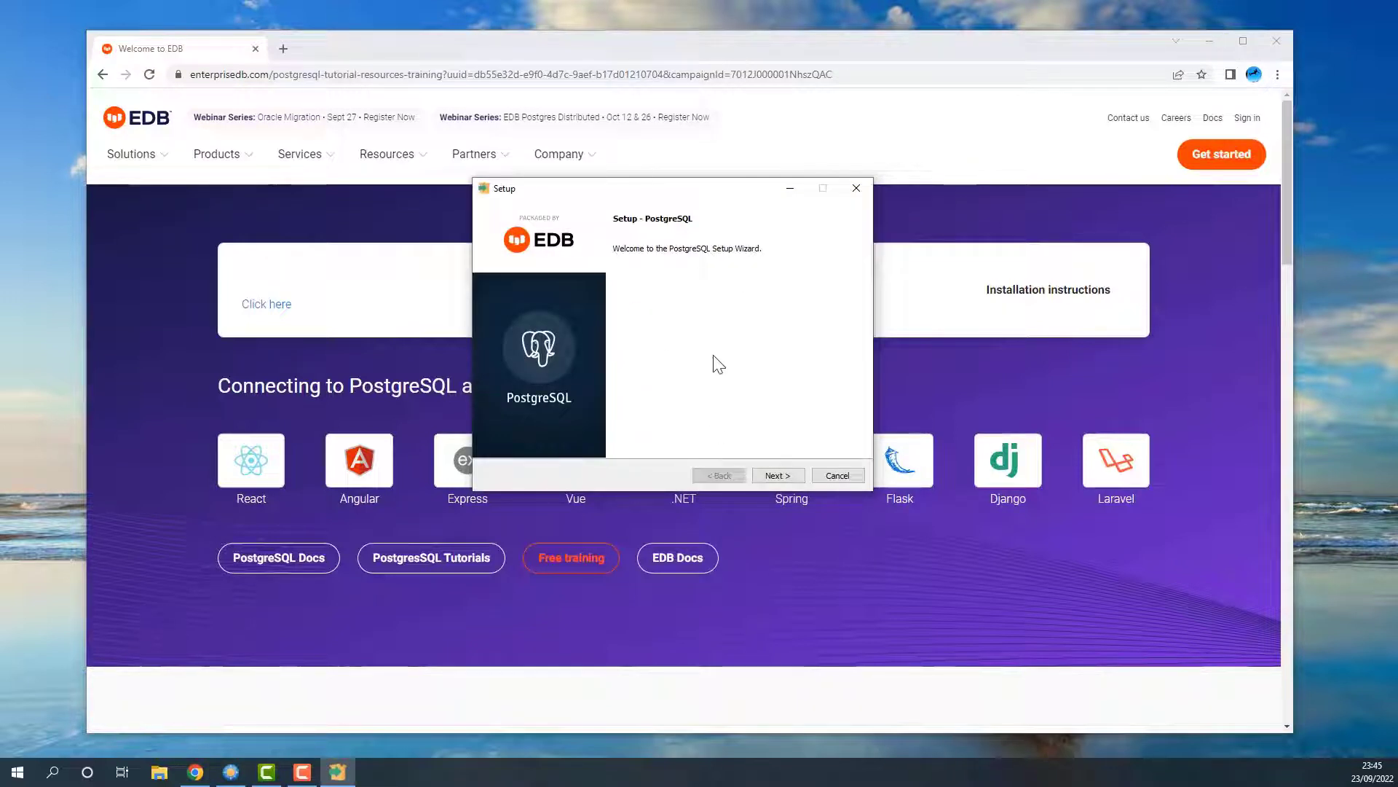
left_click(778, 476)
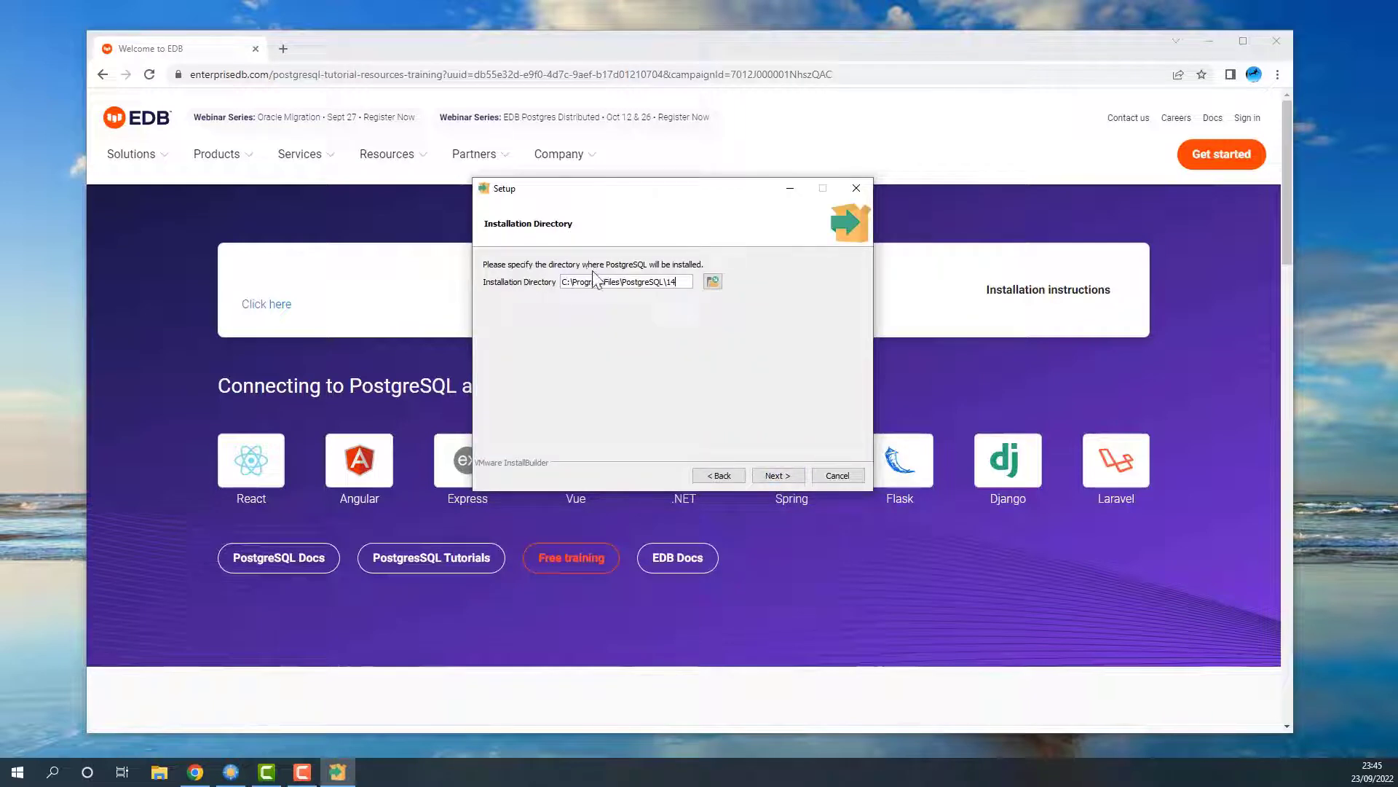
triple_click(684, 282)
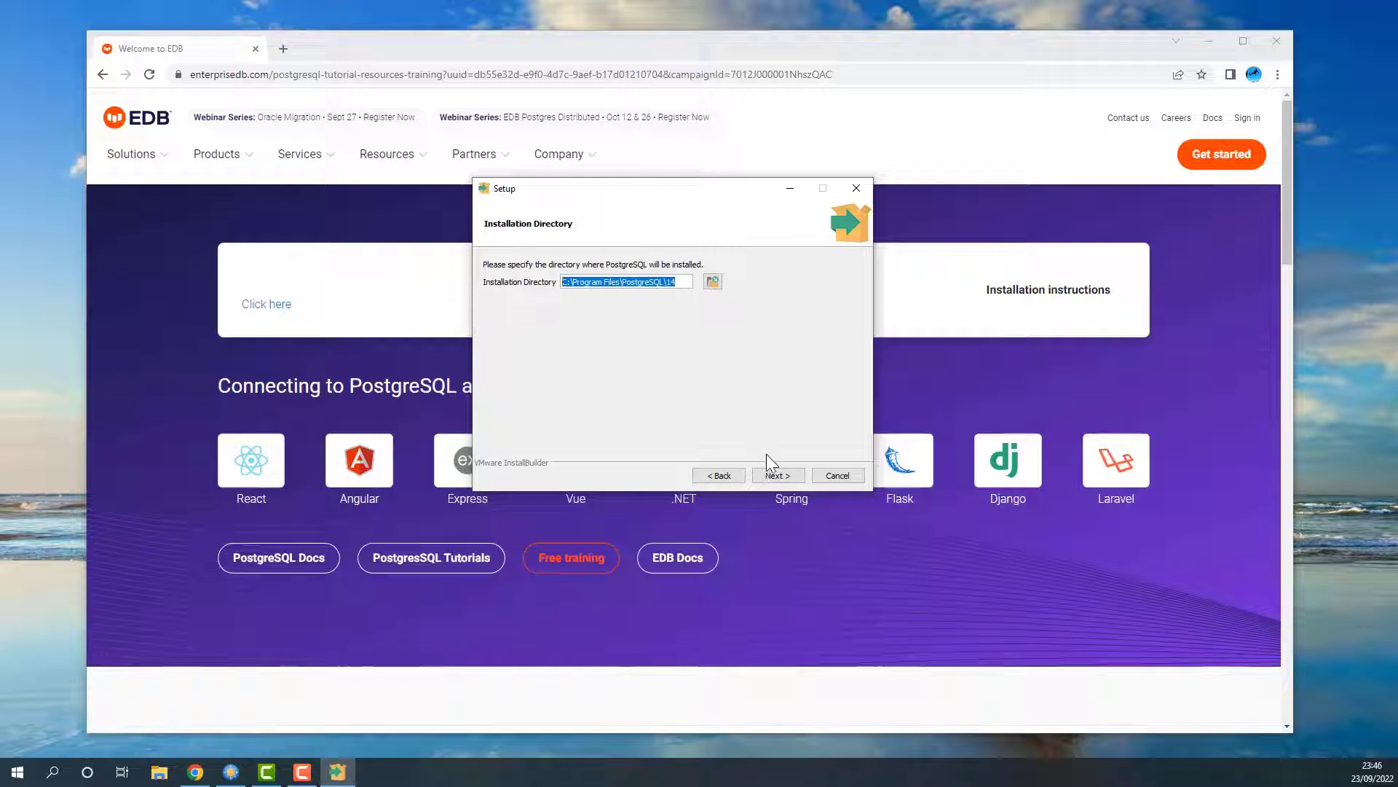
left_click(777, 475)
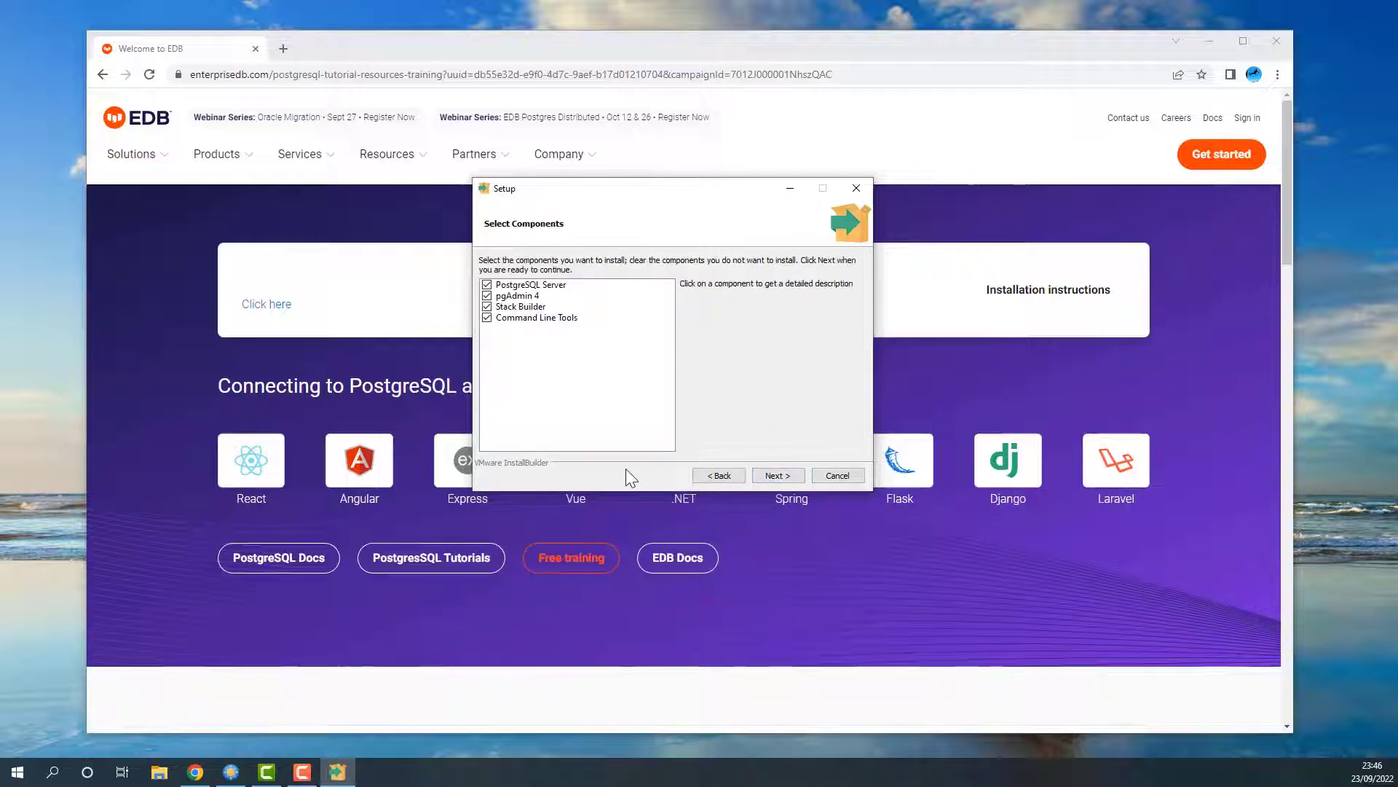
Step: Exclude Stack Builder from the selected components
left_click(507, 355)
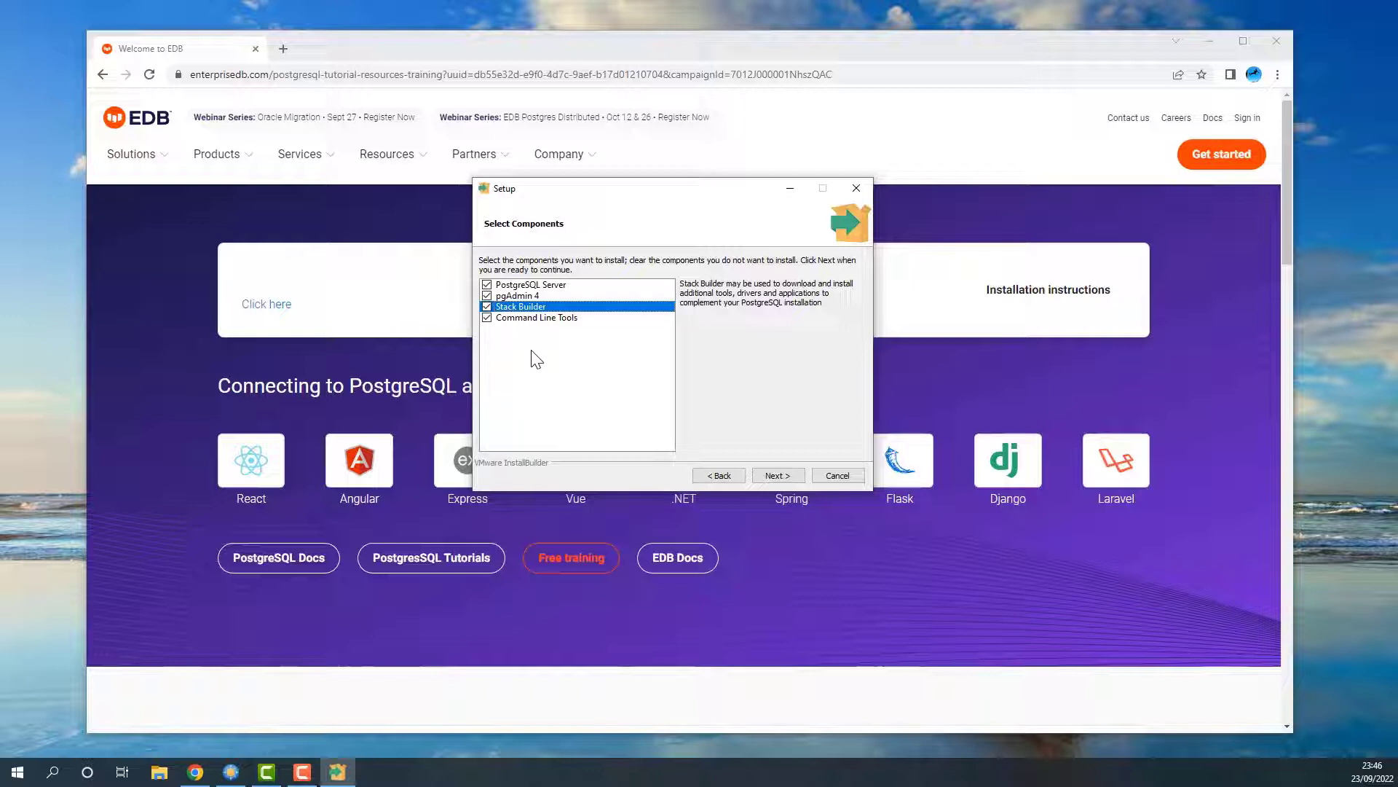
left_click(487, 307)
left_click(776, 475)
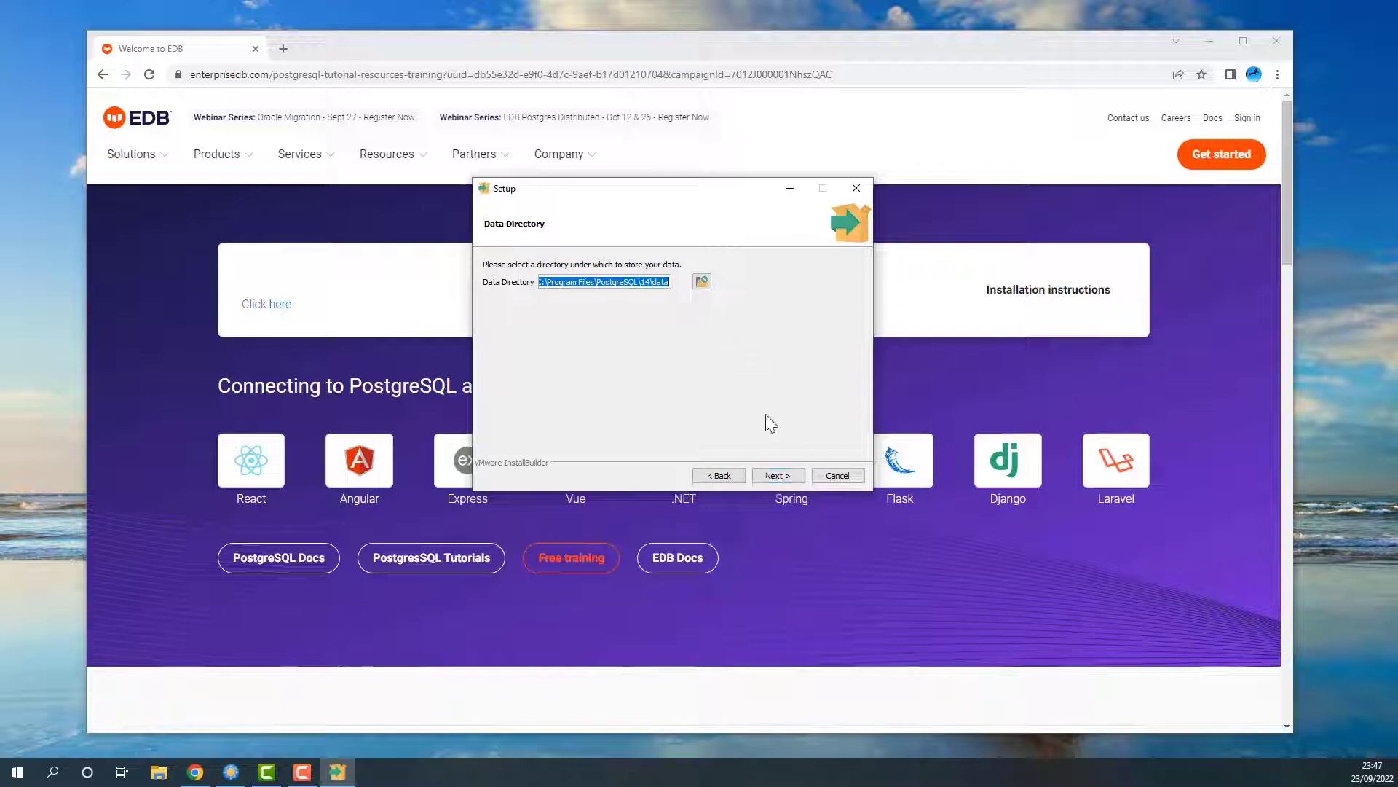
Step: Keep the default data directory and set and confirm the postgres superuser password
left_click(772, 475)
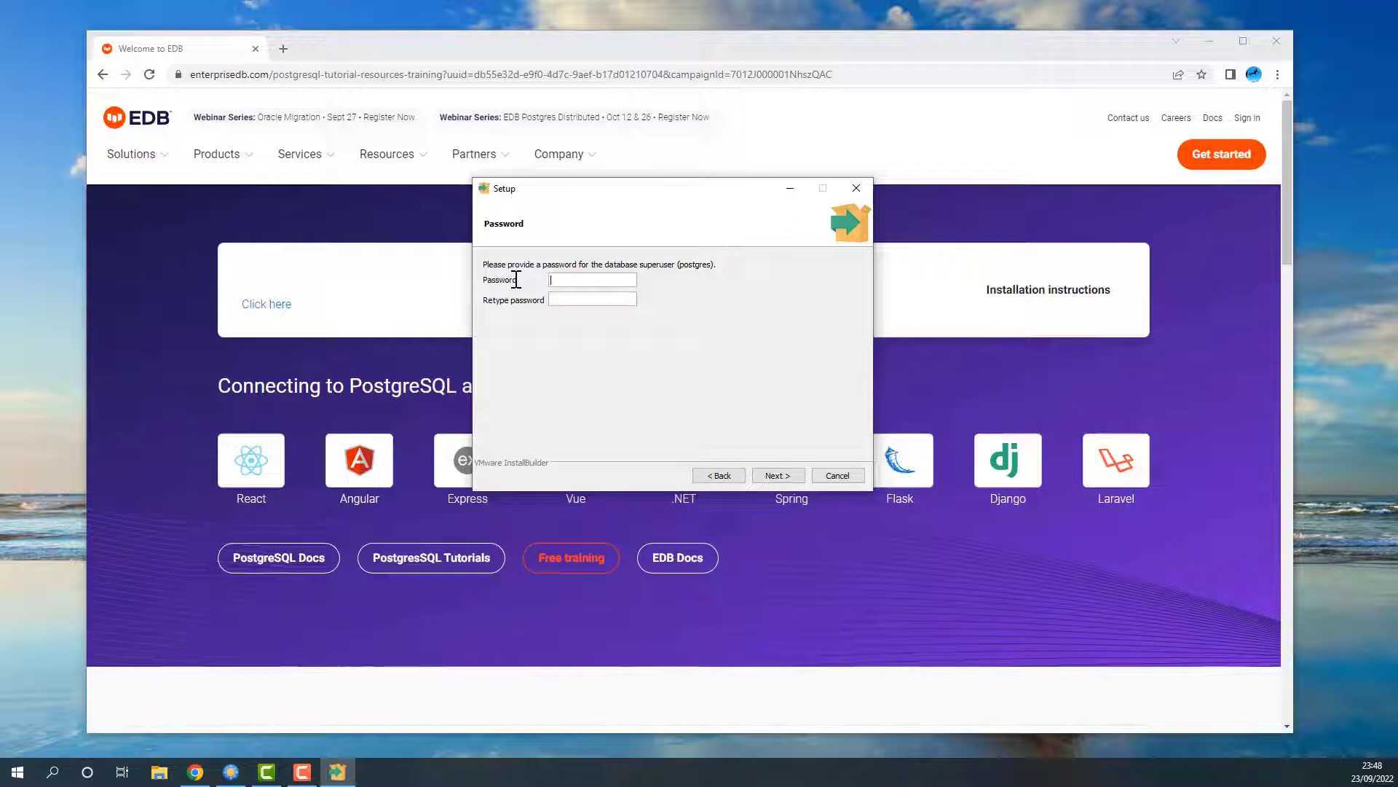
type("123")
left_click(593, 300)
type("123")
left_click(779, 476)
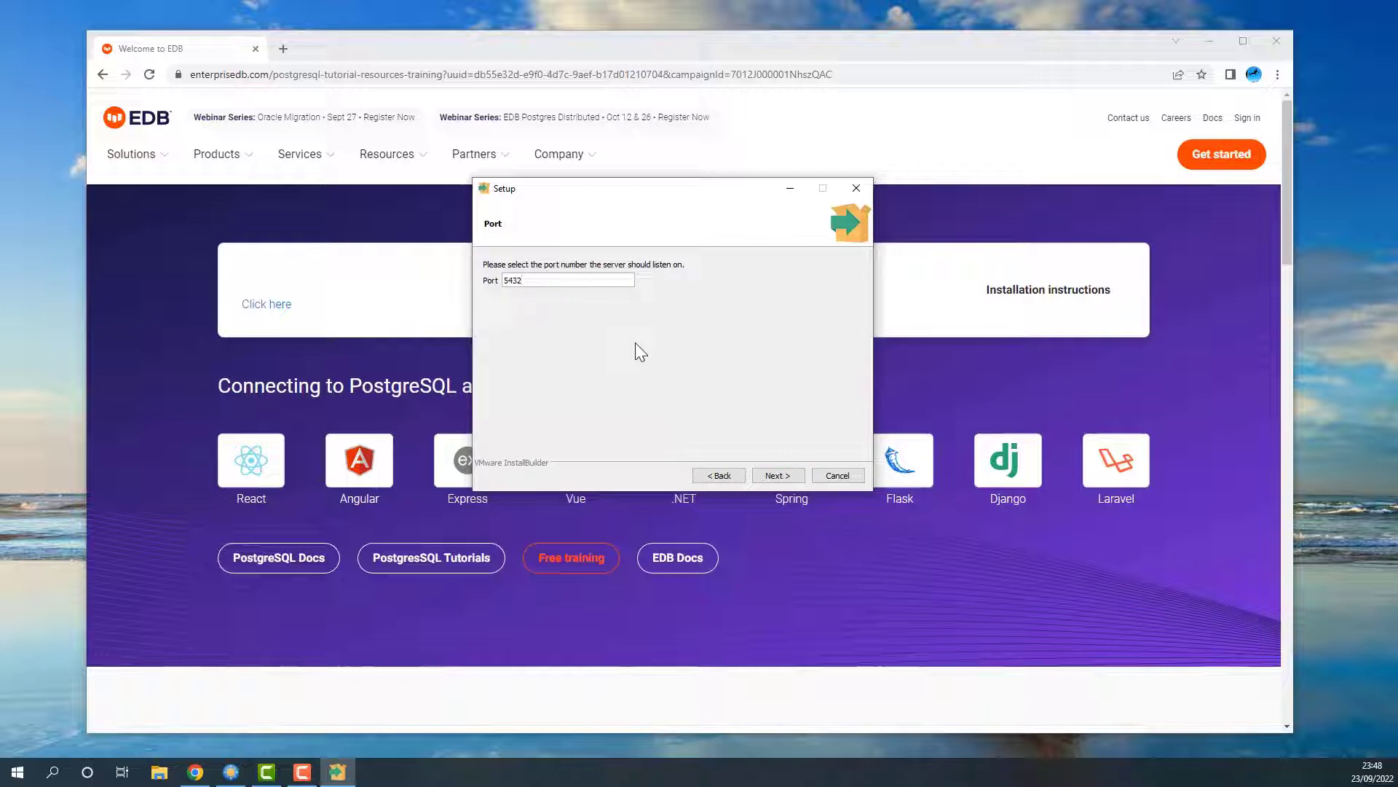
Step: Keep port 5432 and the default locale to reach the Pre Installation Summary
left_click_drag(523, 280, 474, 276)
left_click(777, 475)
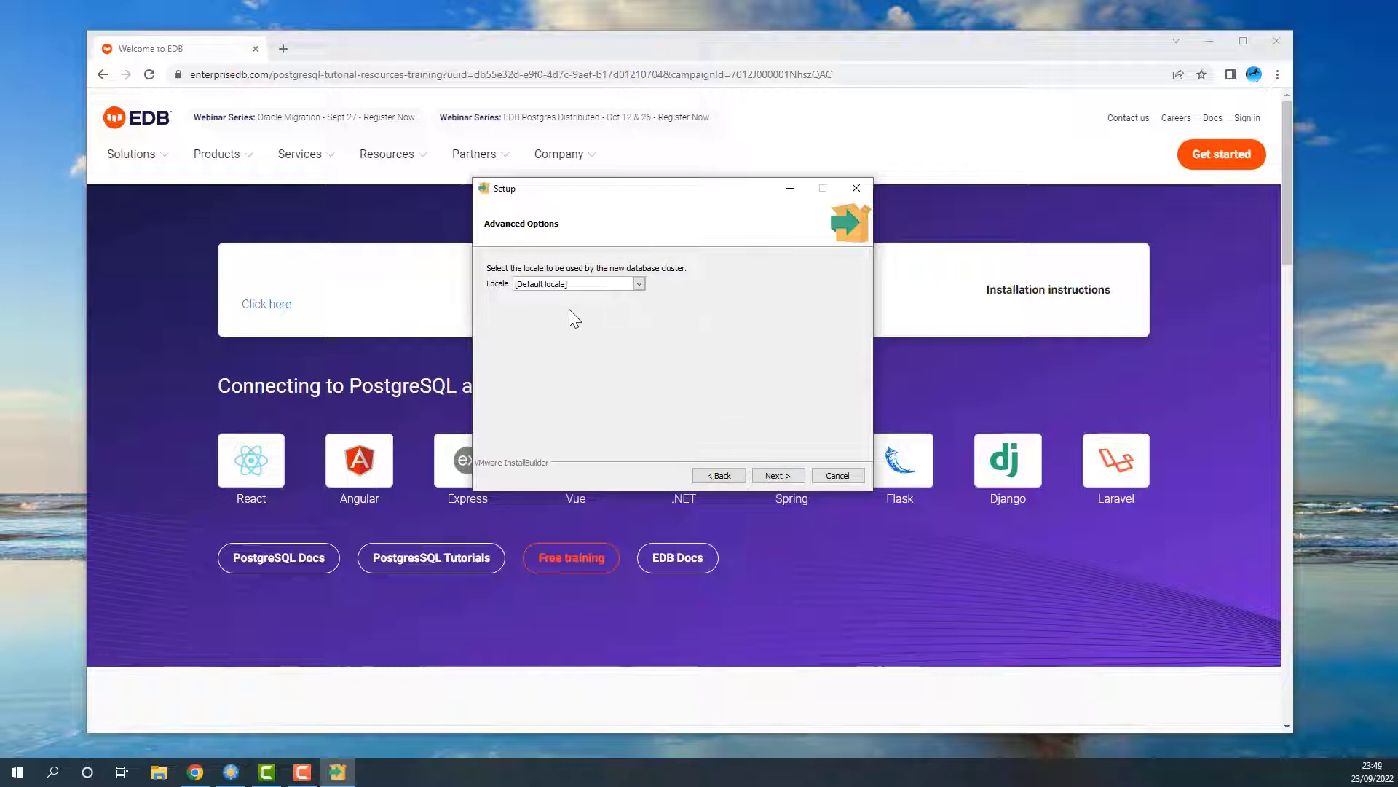
left_click(639, 284)
left_click(645, 291)
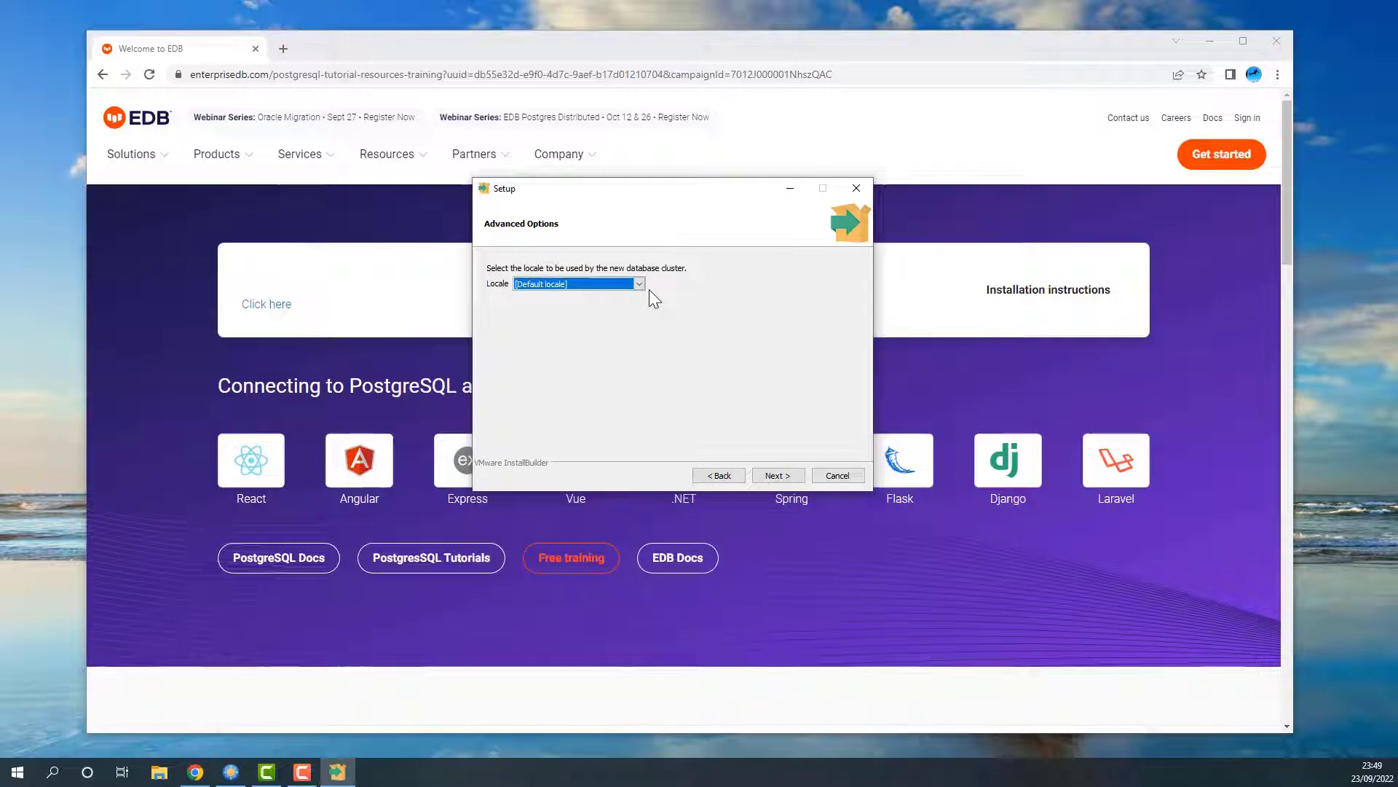
left_click(776, 475)
key("ctrl+a")
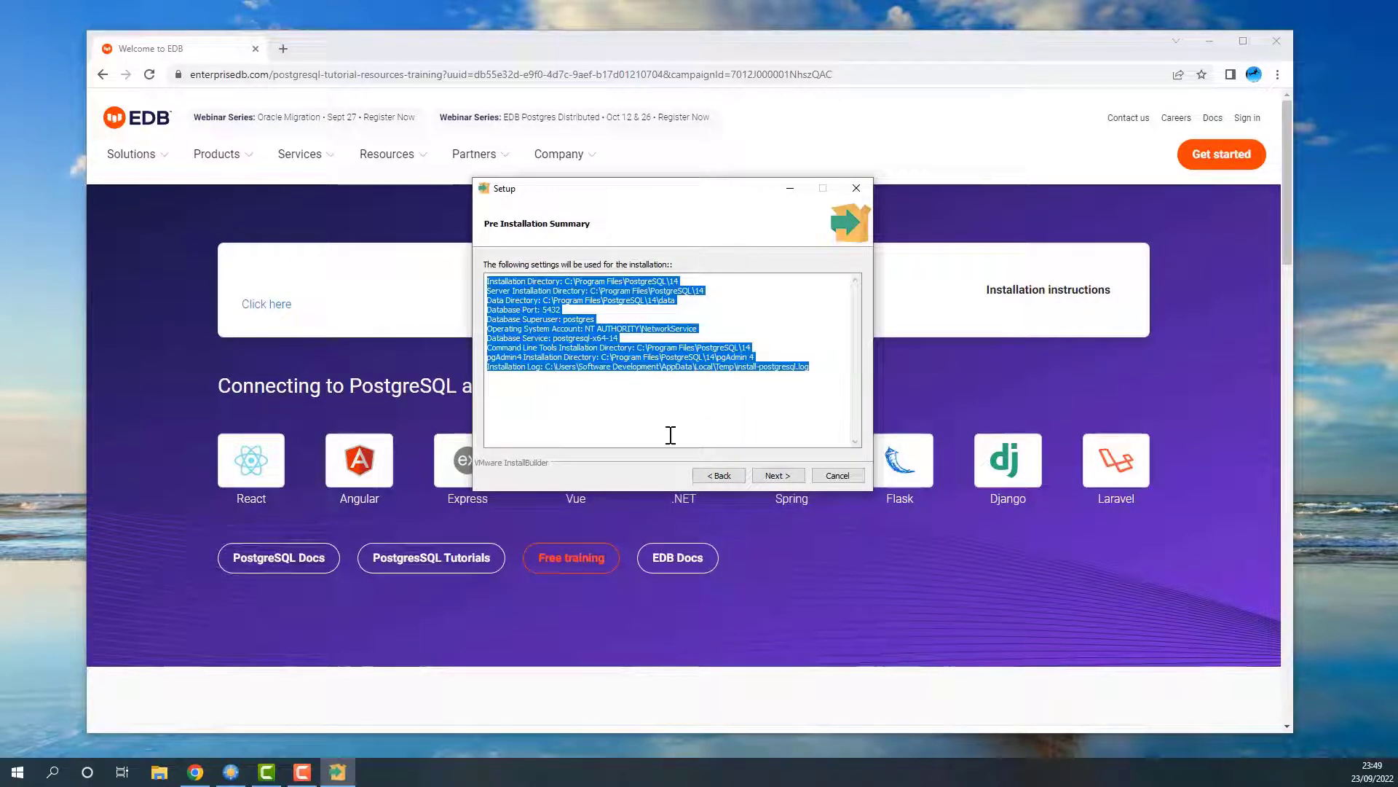
Step: Install PostgreSQL 14, finish the setup wizard, and close the Chrome window
left_click(776, 474)
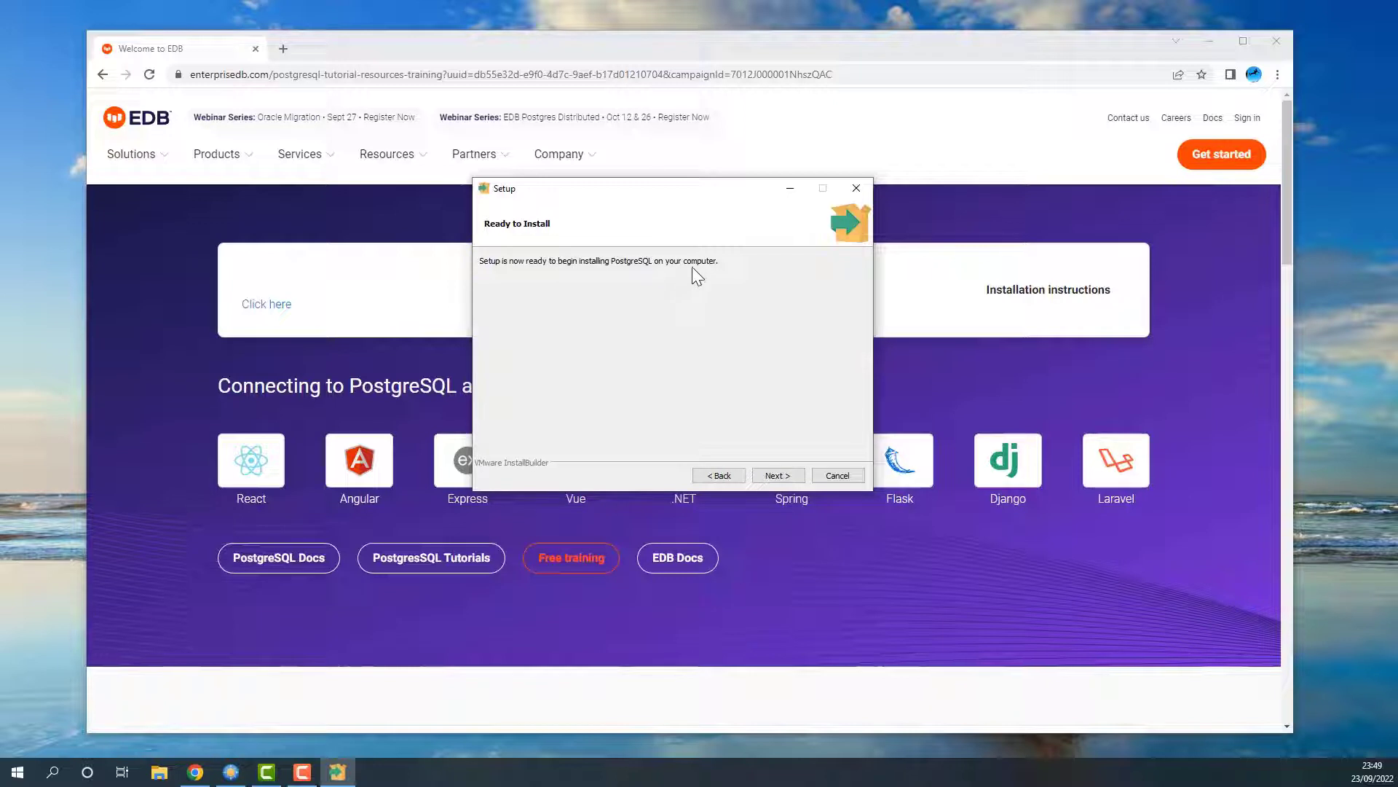
left_click(777, 474)
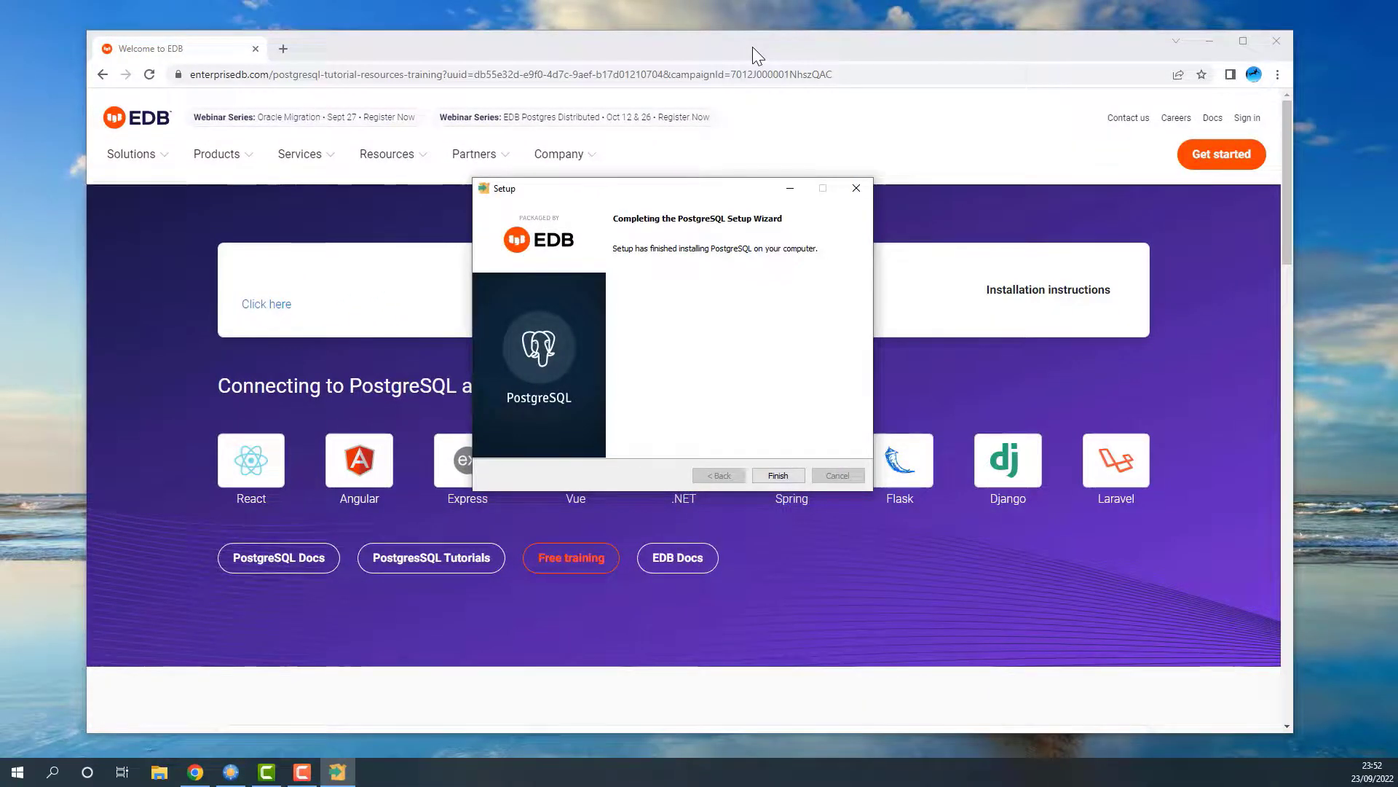
left_click(778, 475)
middle_click(188, 49)
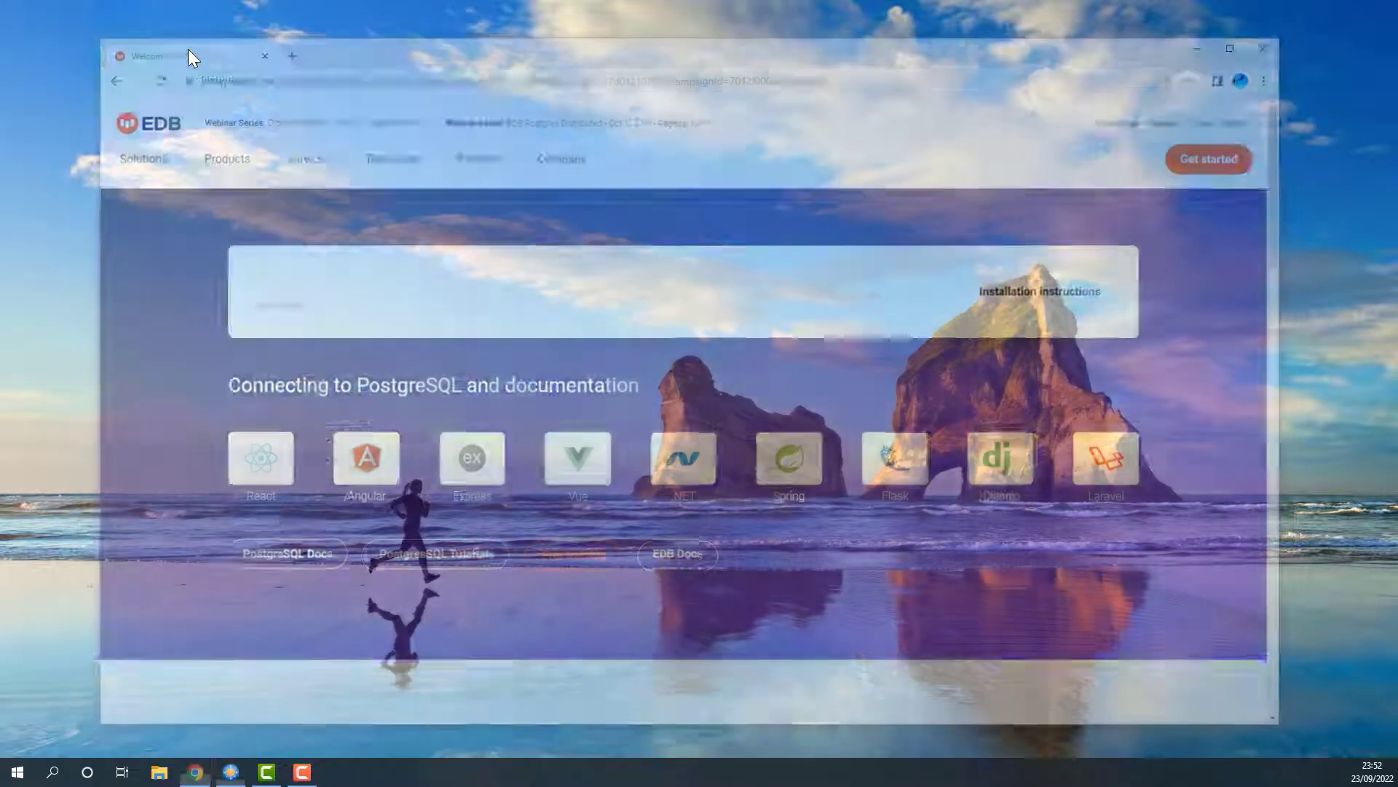
Step: Search Windows for 'pg' and launch the pgAdmin 4 best match
left_click(54, 771)
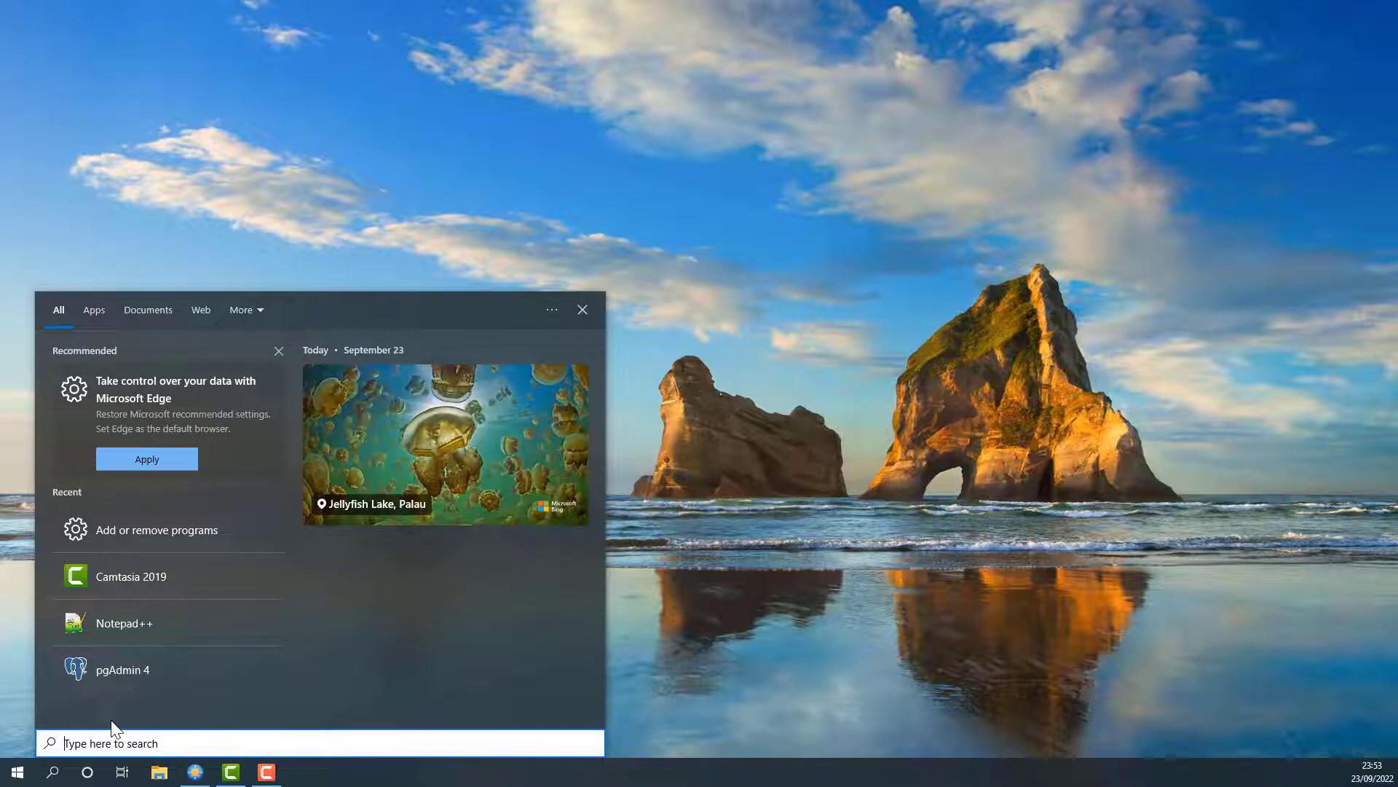
type("pg")
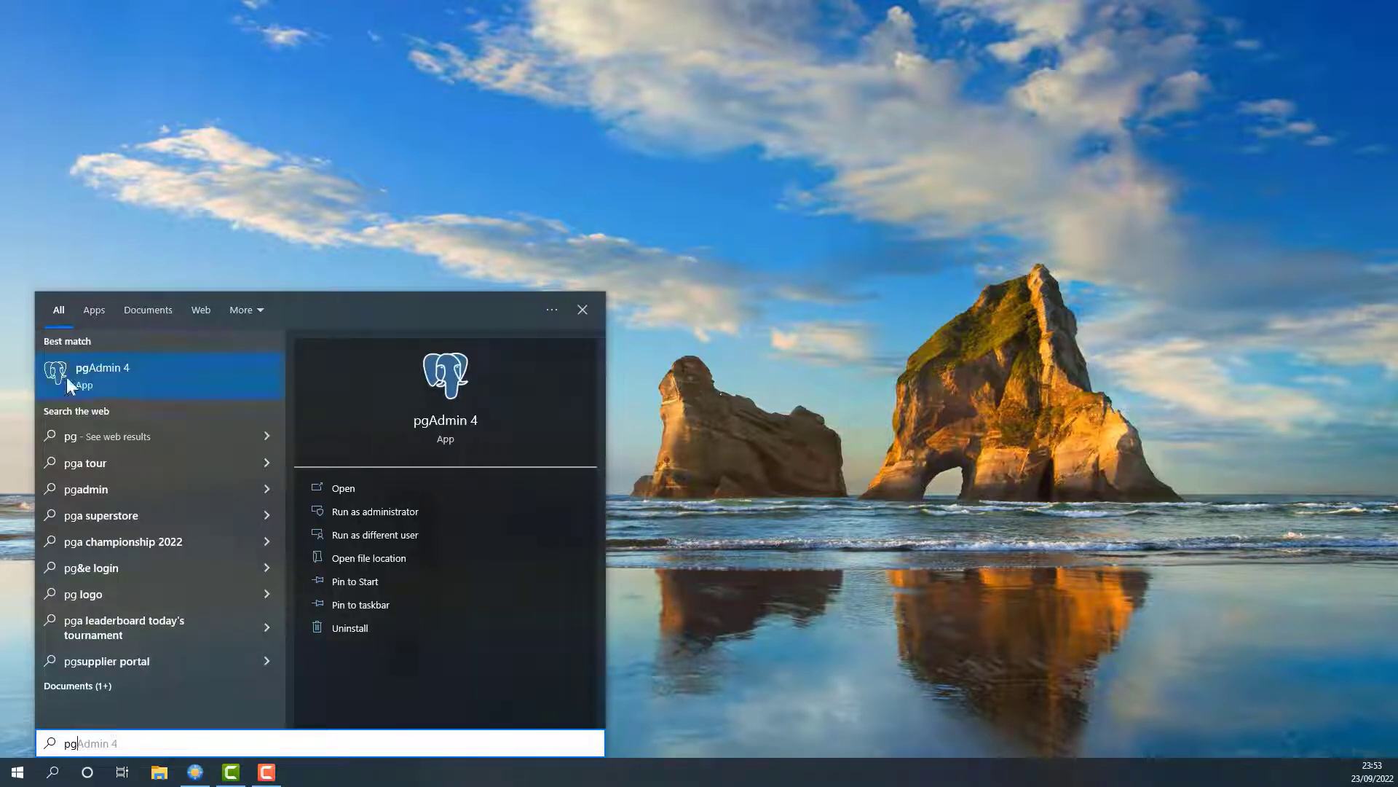
left_click(82, 380)
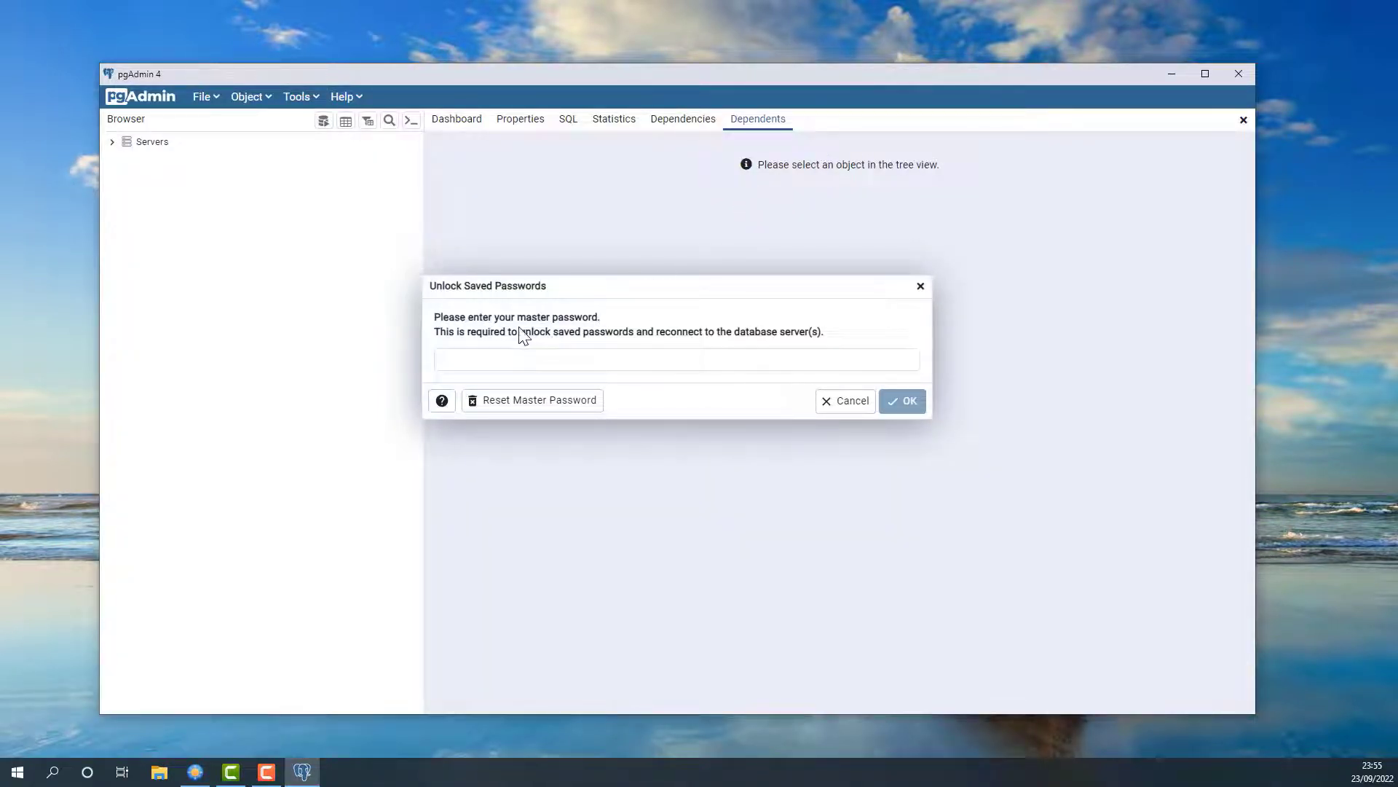
Step: Unlock pgAdmin 4 with the master password, then dismiss the error screenshot with Alt+Tab
left_click(552, 359)
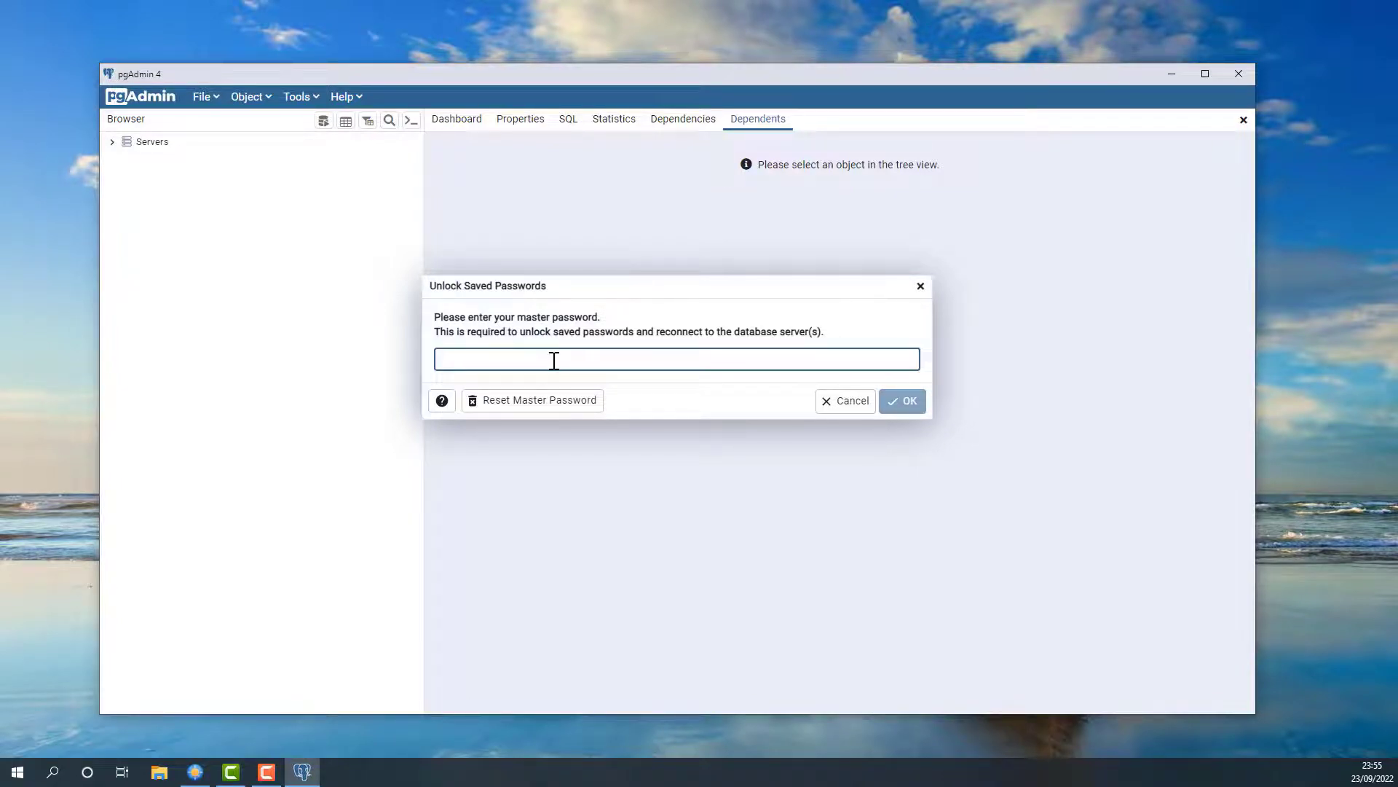
type("123")
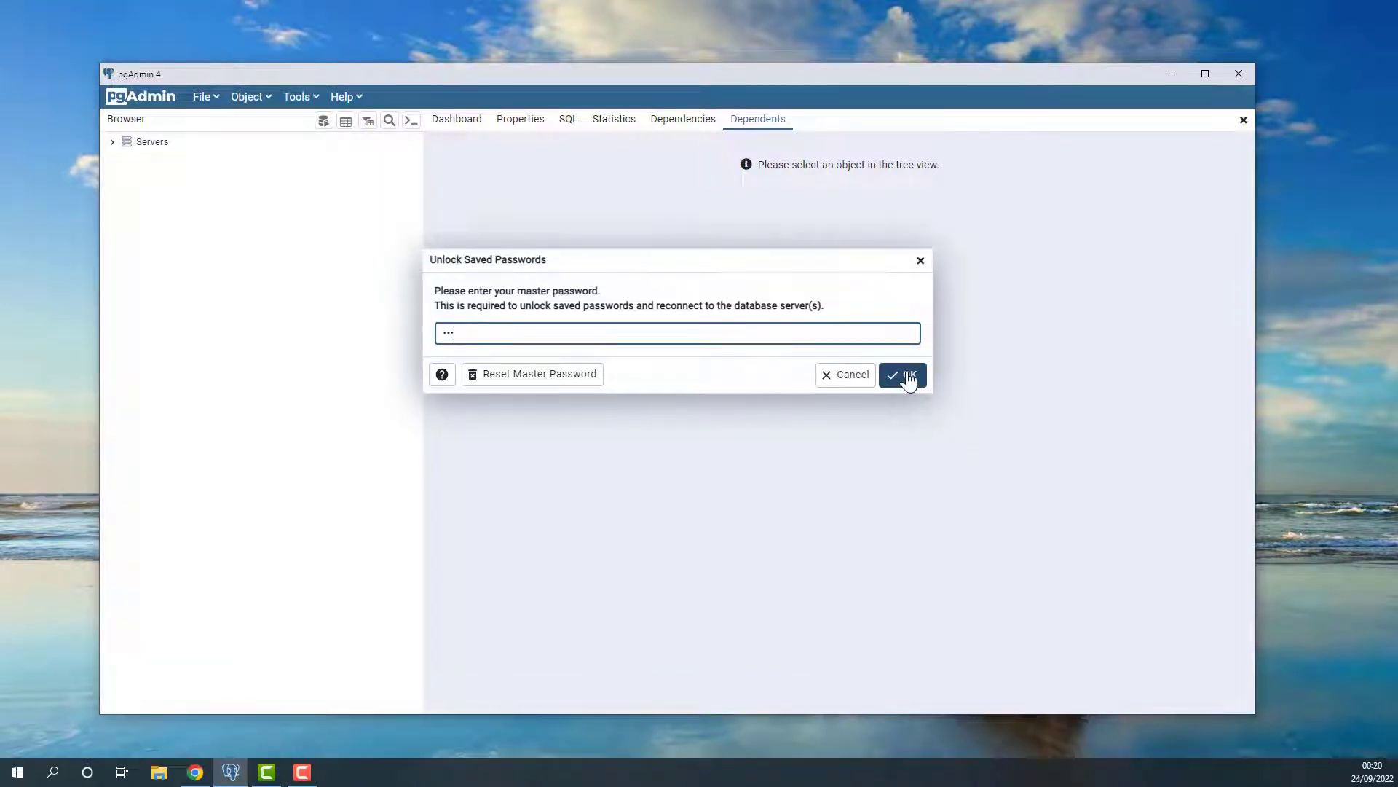
left_click(907, 377)
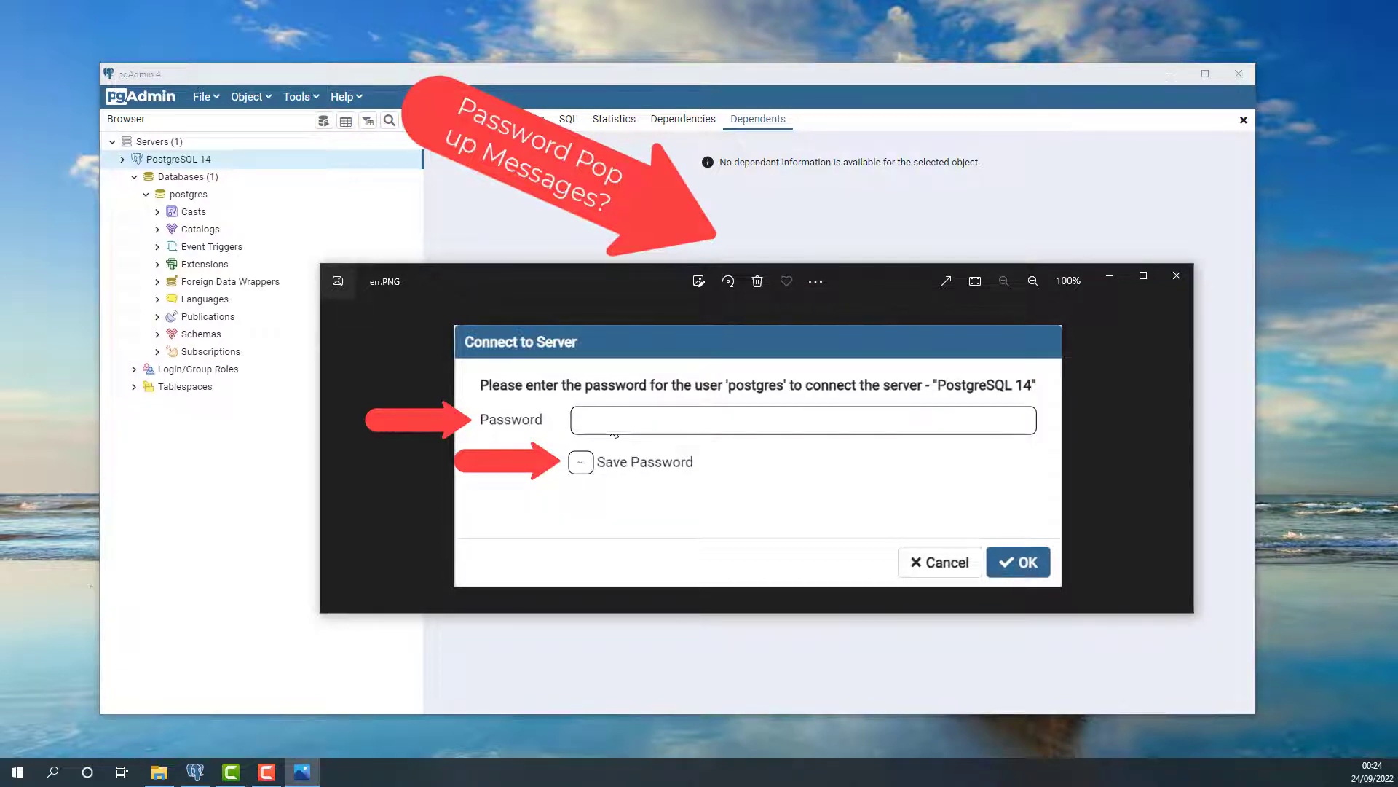
key("alt+Tab")
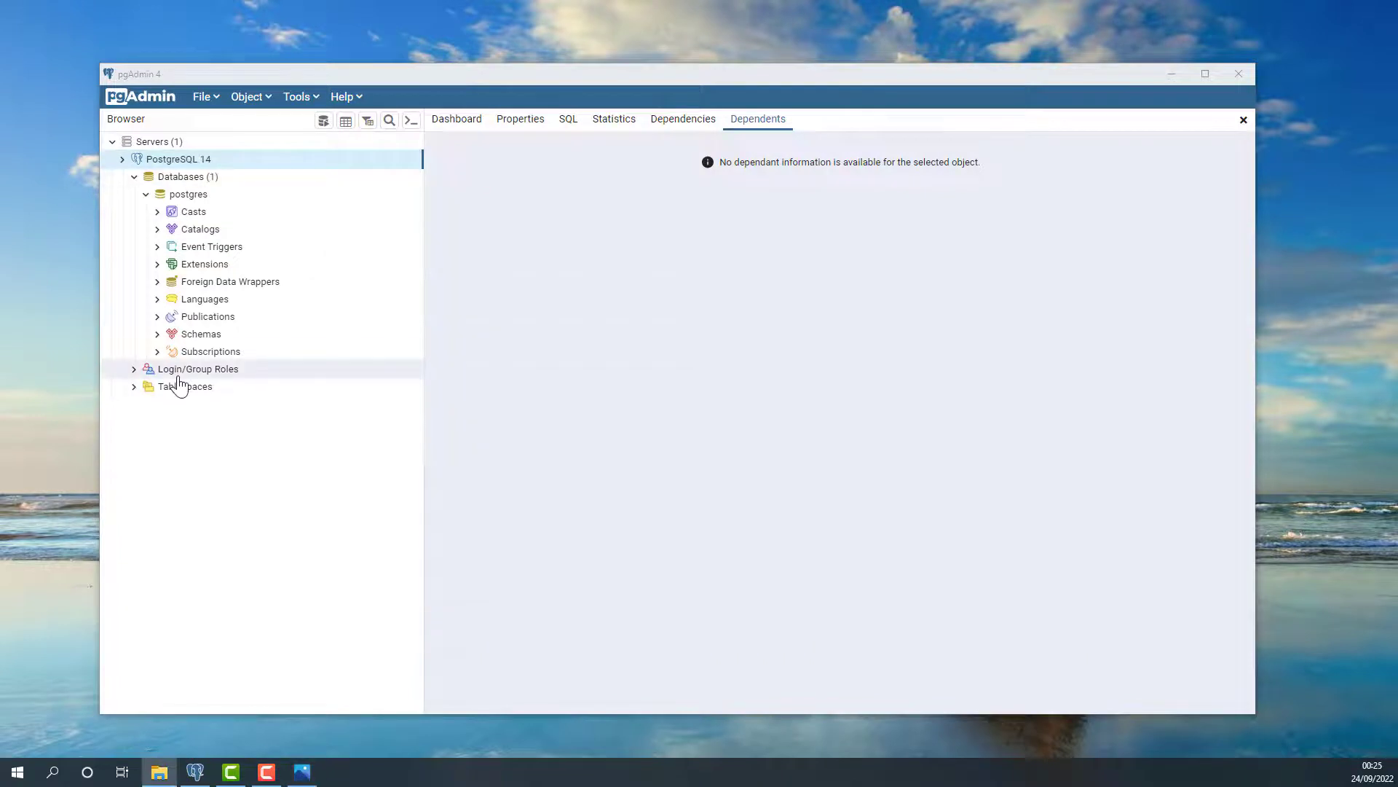